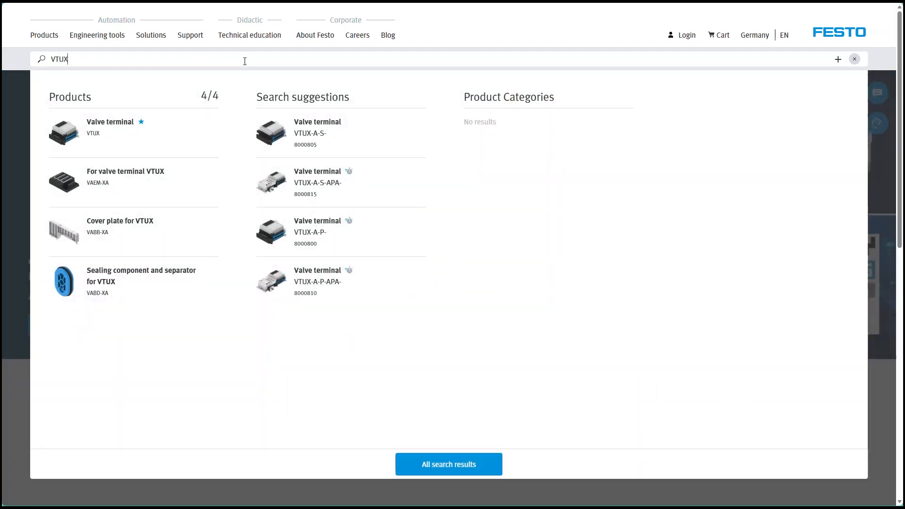
Open the Valve terminal VTUX product from the search results and launch its product configurator.
click(129, 140)
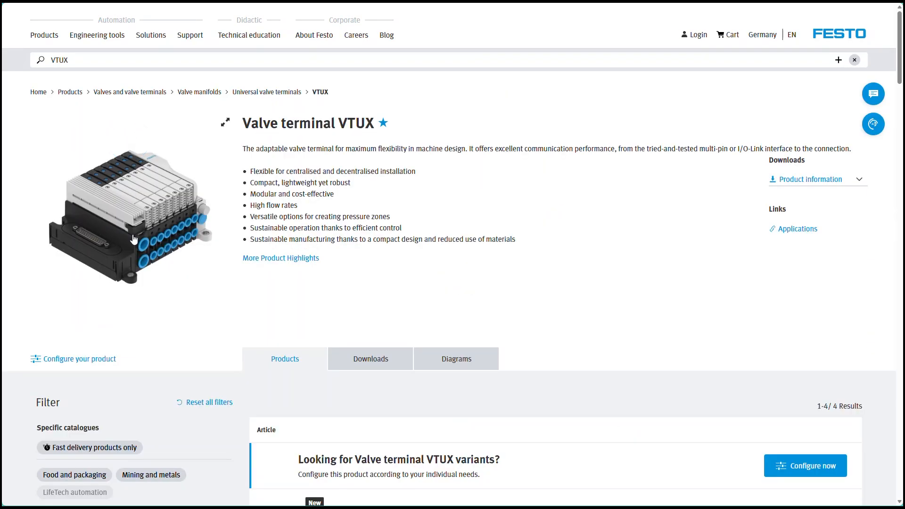
click(92, 363)
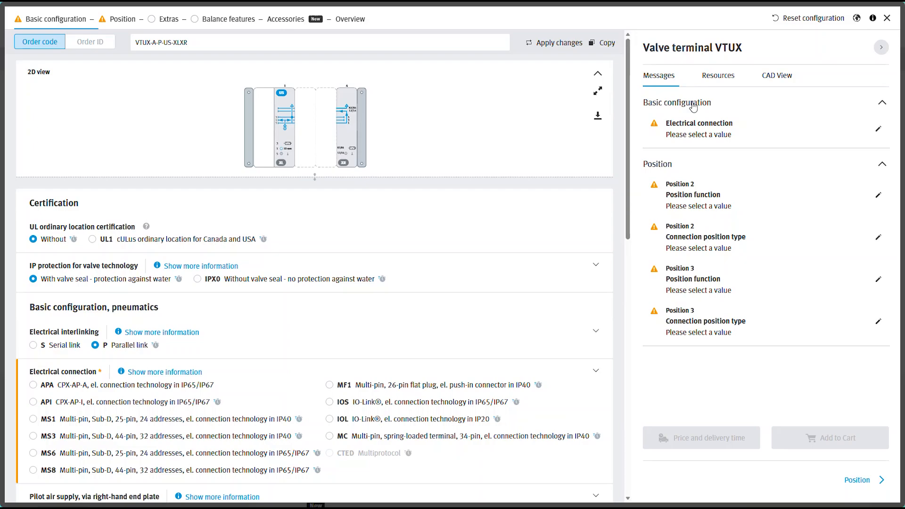
Try the IOL and CTED electrical connections, then select MS3 Multi-pin, Sub-D, 44-pin as the electrical connection.
click(704, 137)
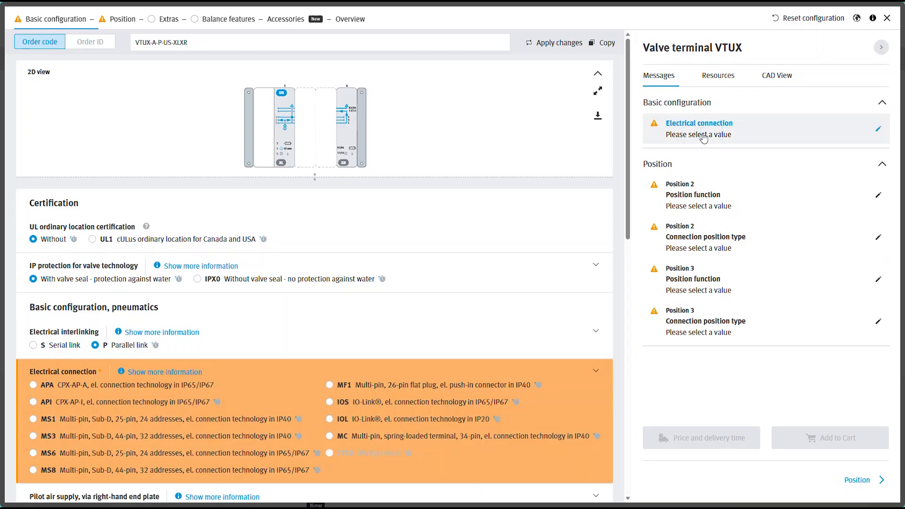
click(330, 419)
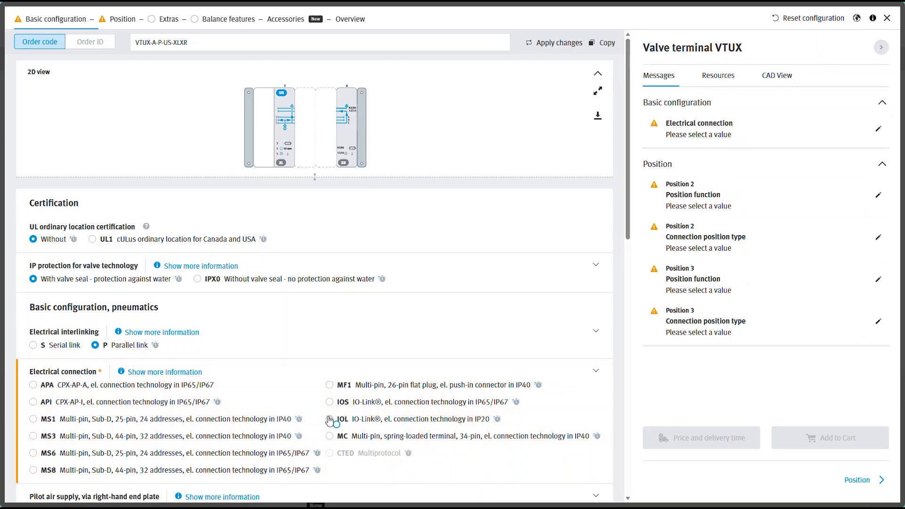
click(330, 453)
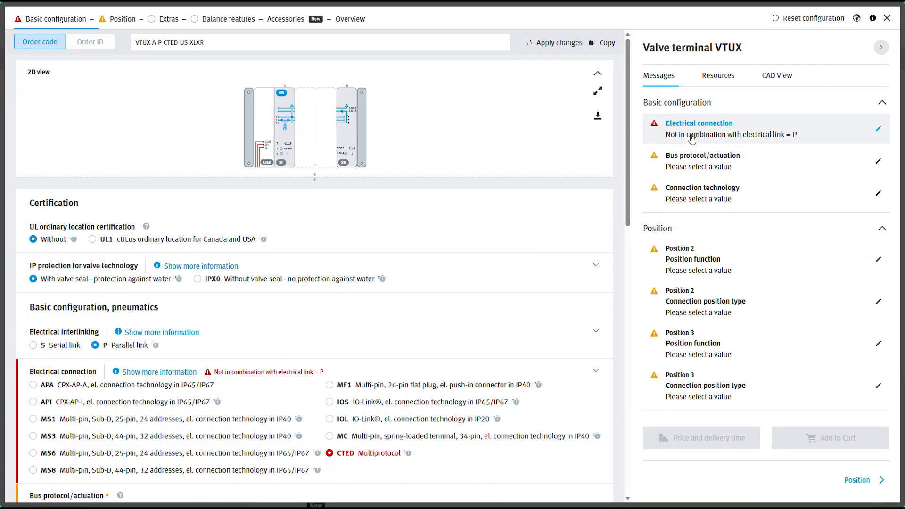
click(691, 136)
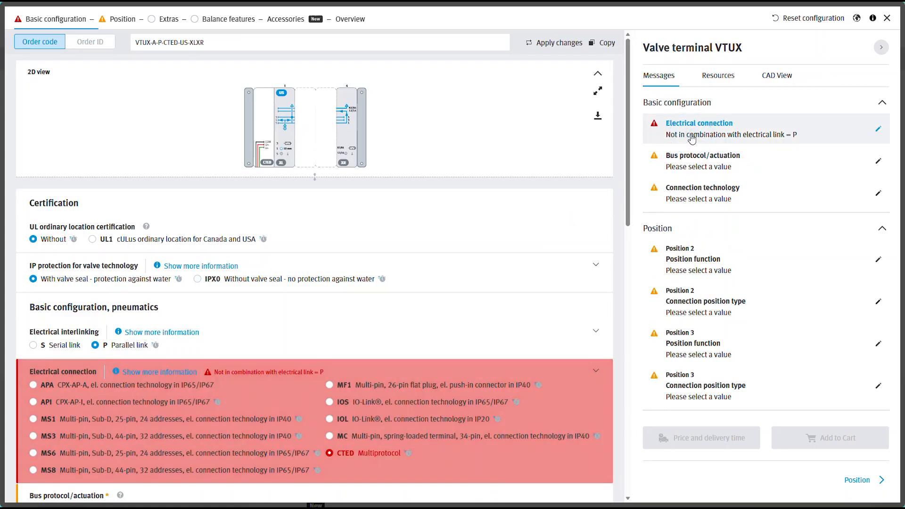
click(33, 436)
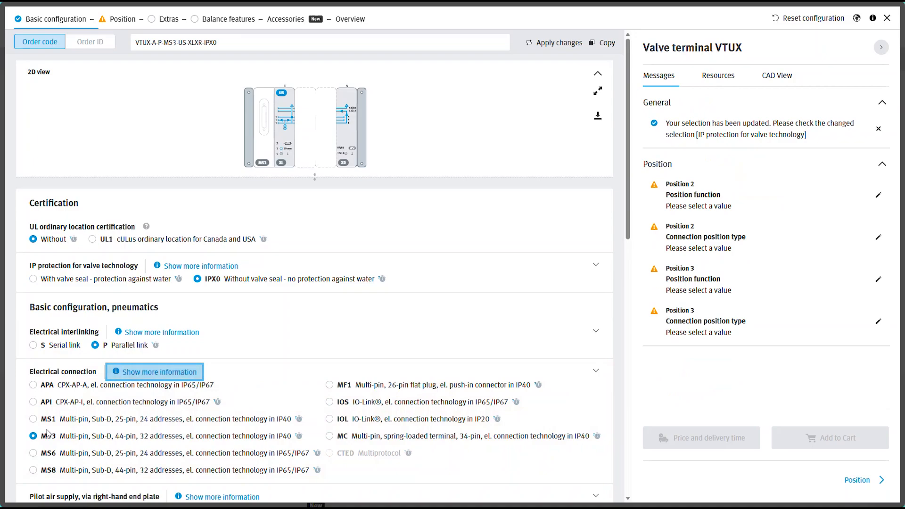
Open and close the AI summary for UL ordinary location certification.
click(146, 227)
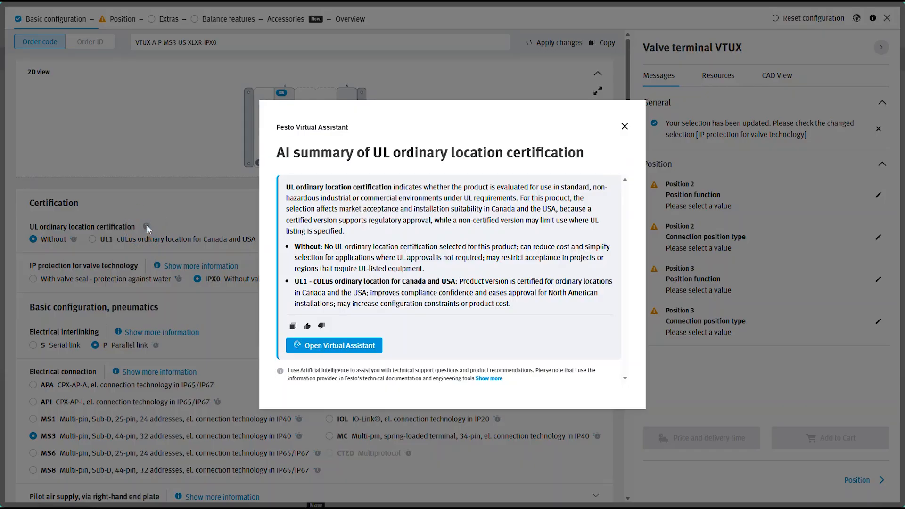
click(625, 127)
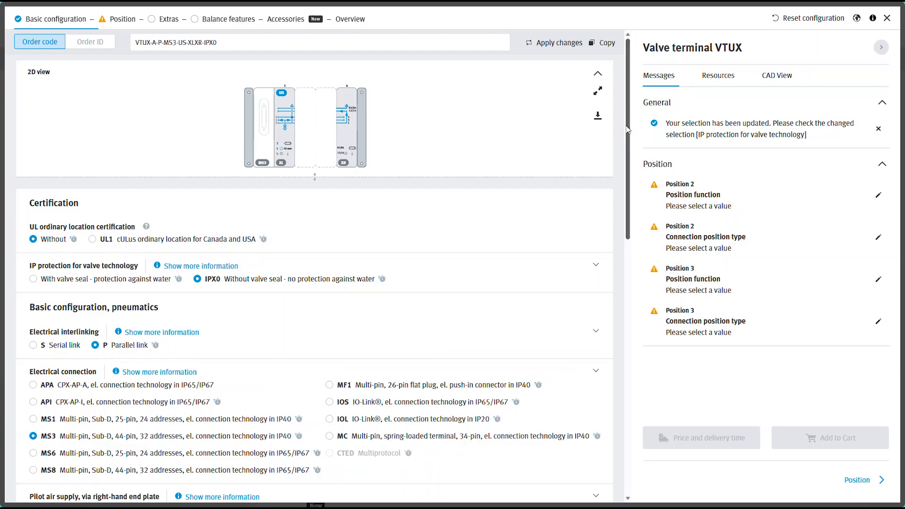
Expand the detailed electrical connection descriptions and select APA CPX-AP-A as the electrical connection.
click(172, 373)
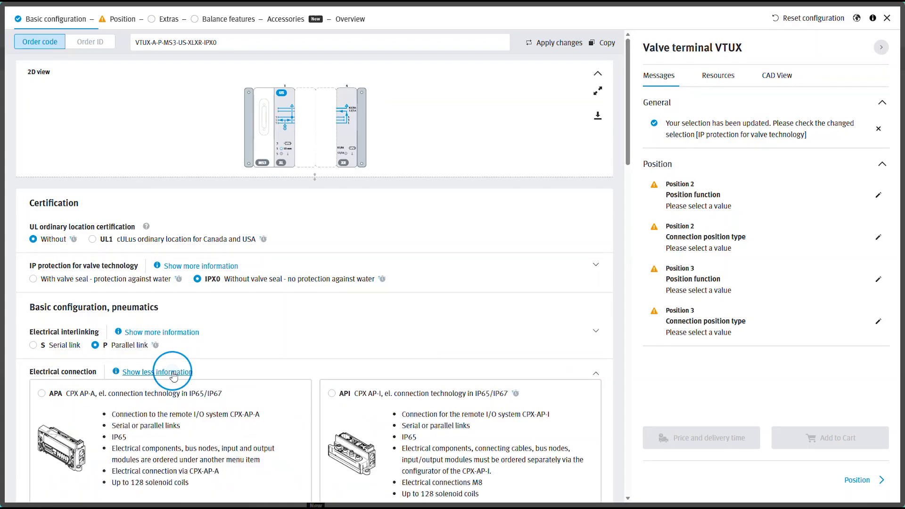
scroll(172, 376, down, 7)
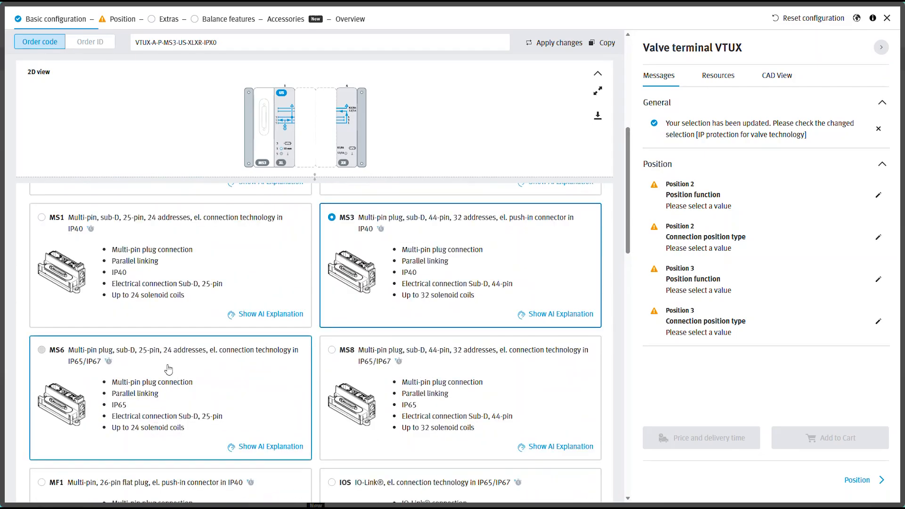
scroll(307, 322, up, 1)
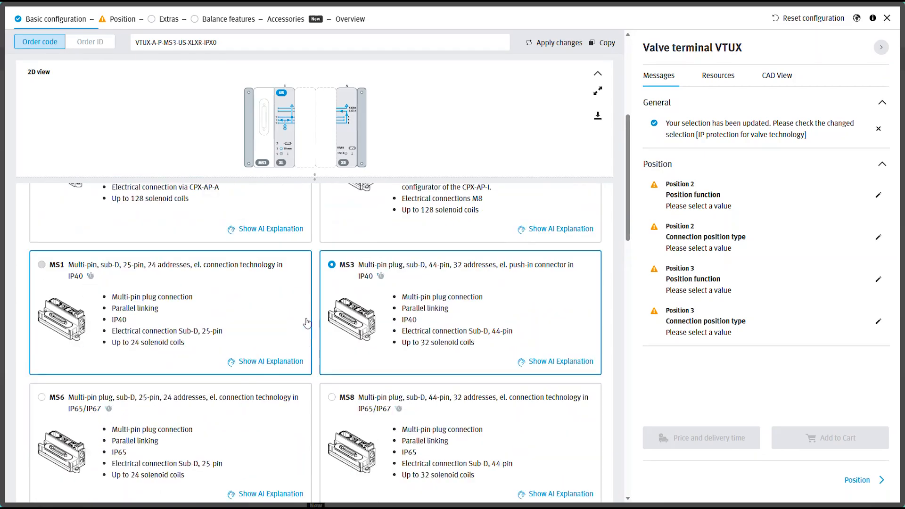
scroll(305, 323, up, 5)
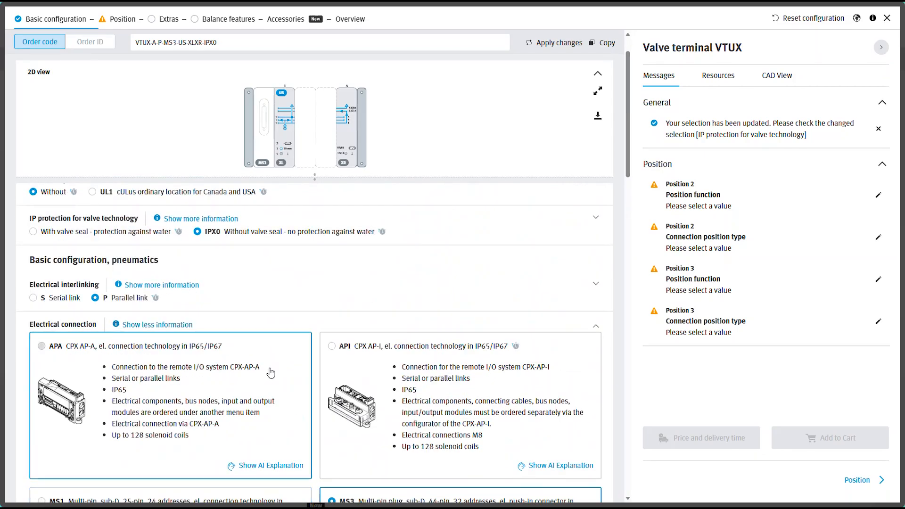
click(271, 374)
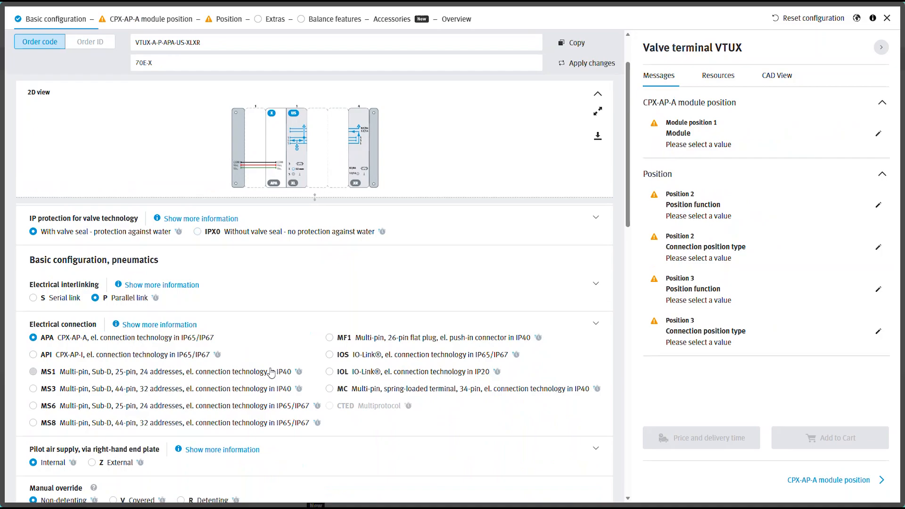
In CPX-AP-A module position 1, choose PN PROFINET interface M12 and QS System supply M18 linkage.
click(176, 22)
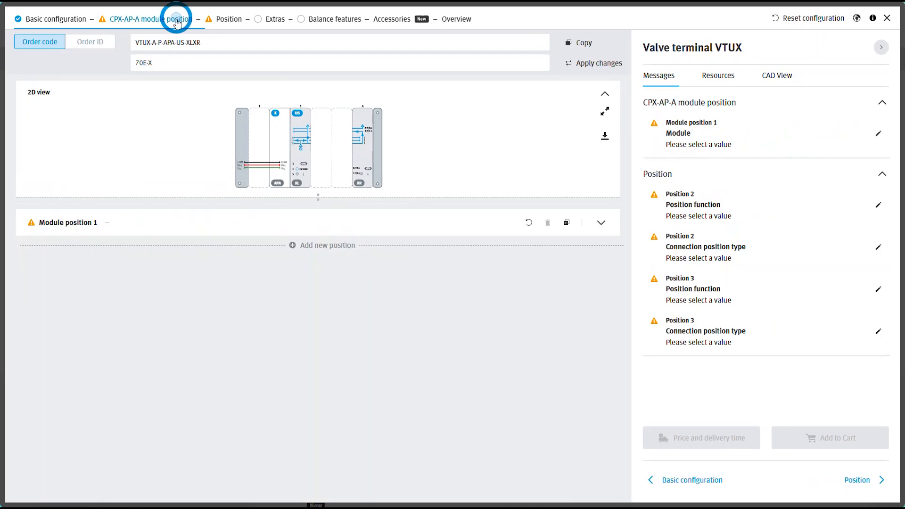
click(142, 218)
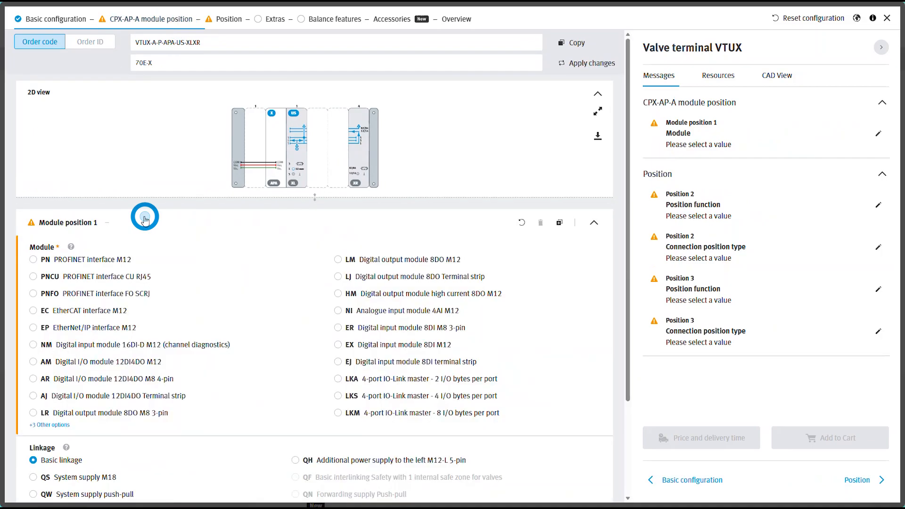
click(92, 265)
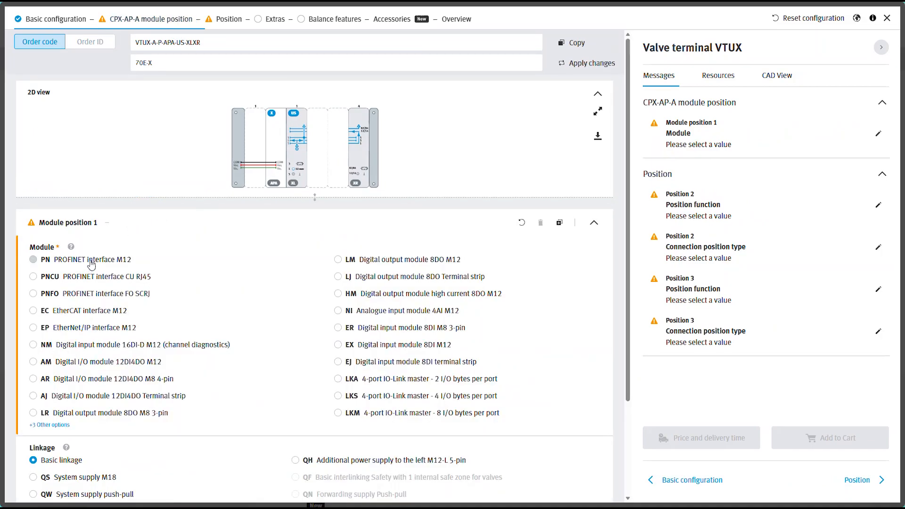
click(85, 478)
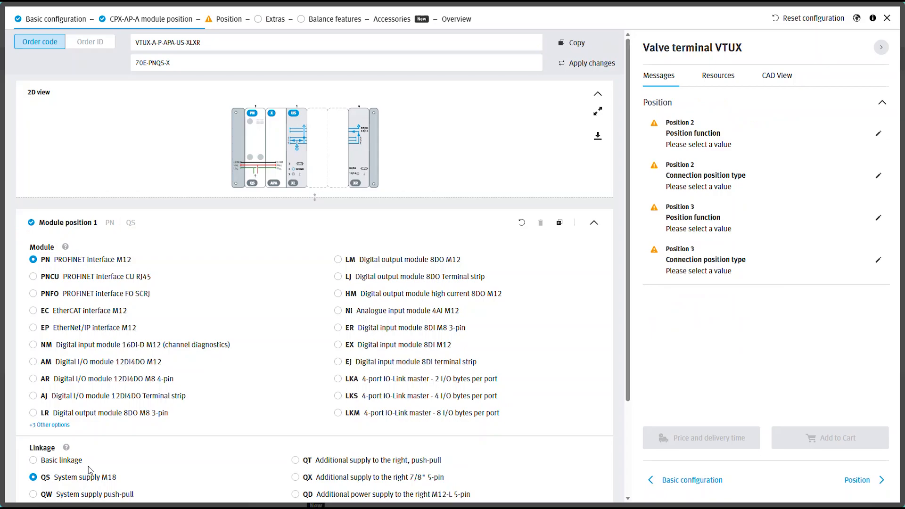
In the valve positions, add a new position and set Position 2 to A 5/2-way valve, monostable, mechanical spring.
click(229, 20)
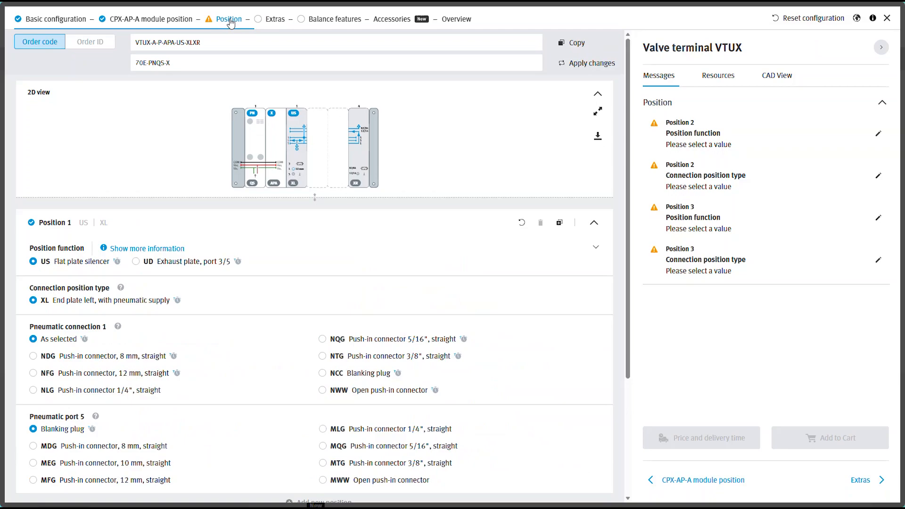
click(170, 220)
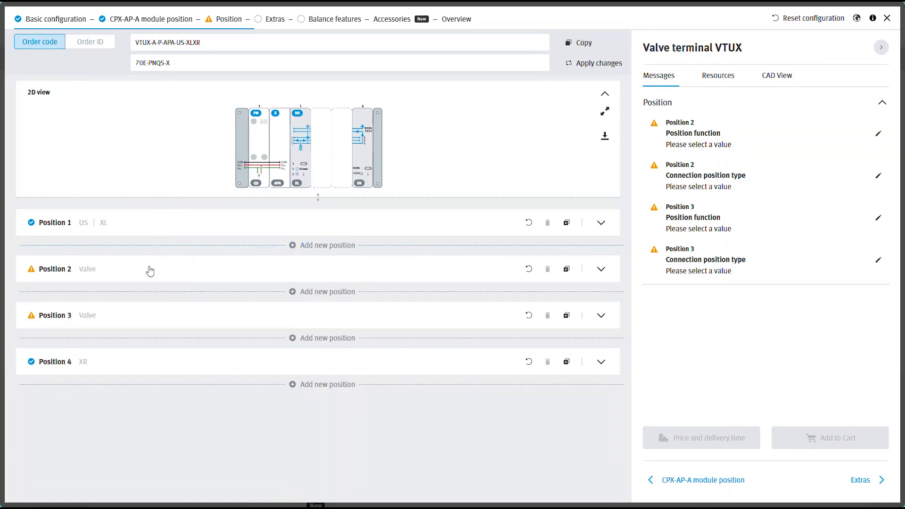
click(150, 270)
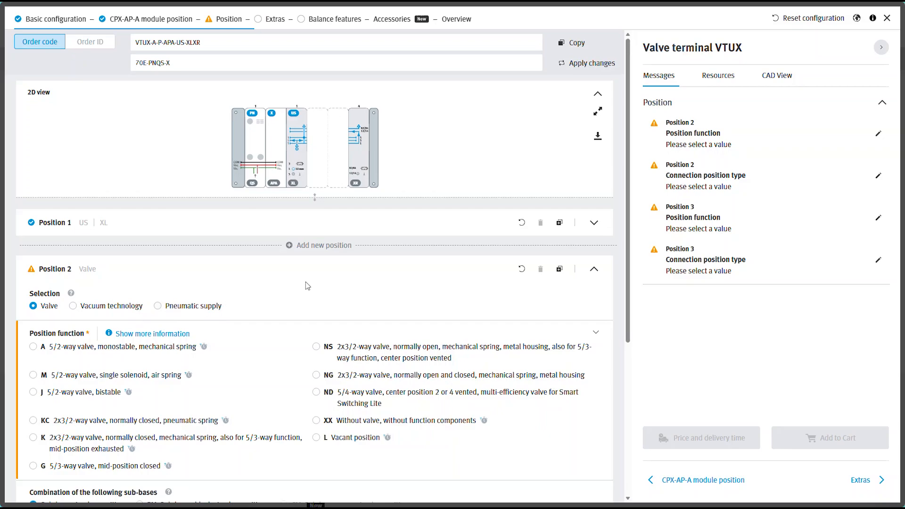
click(318, 250)
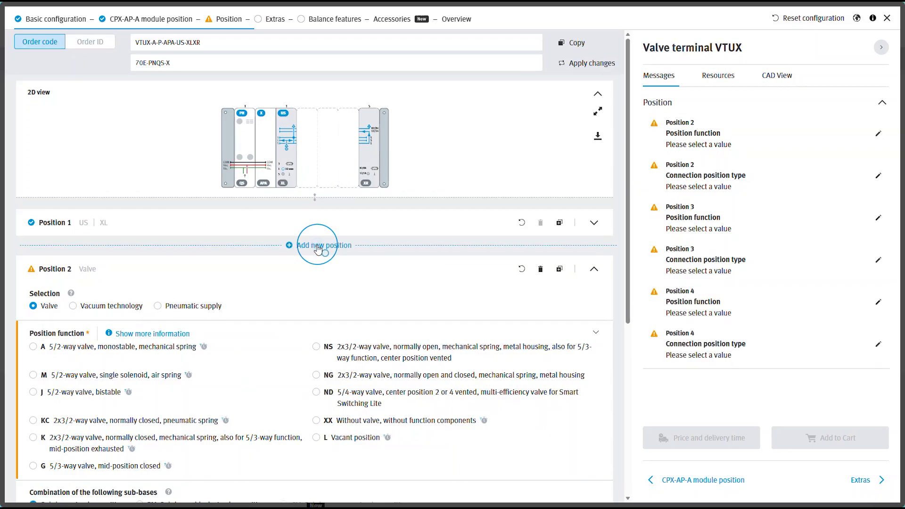
click(33, 347)
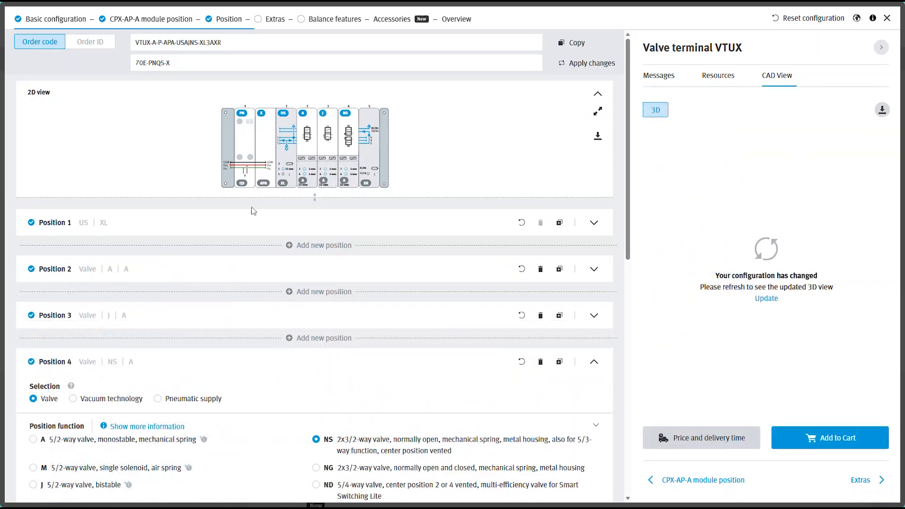
Set Position 3's function to ND 5/4-way valve, center position 2 or 4 vented.
click(323, 117)
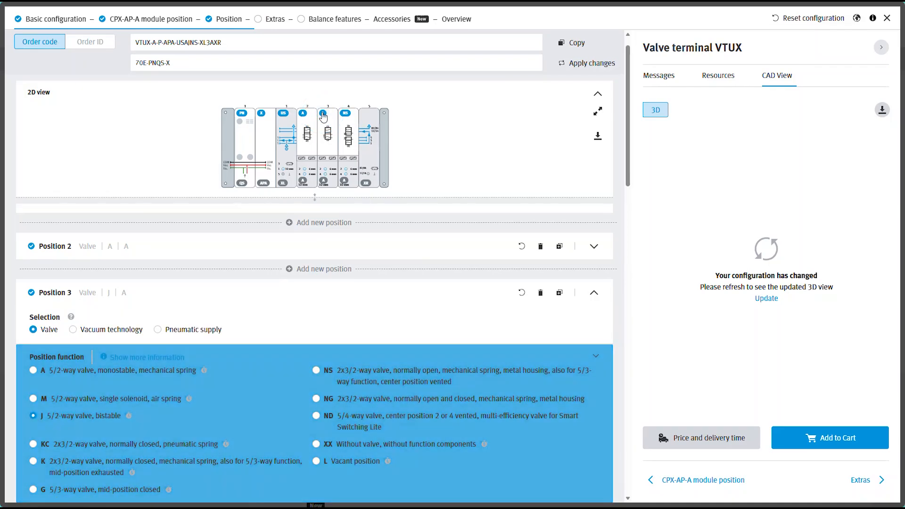
click(317, 417)
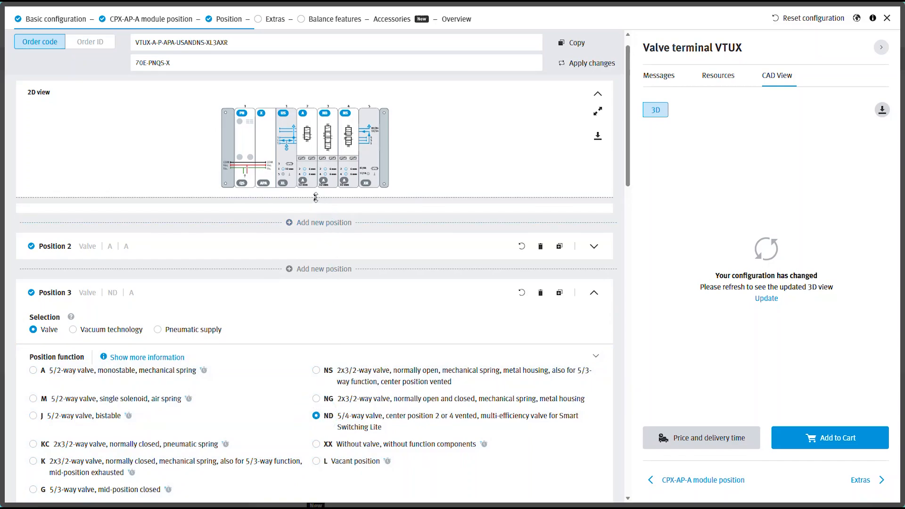
Enlarge the 2D view of the valve terminal and inspect it zoomed in and out.
mouse_move(316, 198)
mouse_down()
mouse_move(315, 265)
mouse_move(316, 208)
mouse_up()
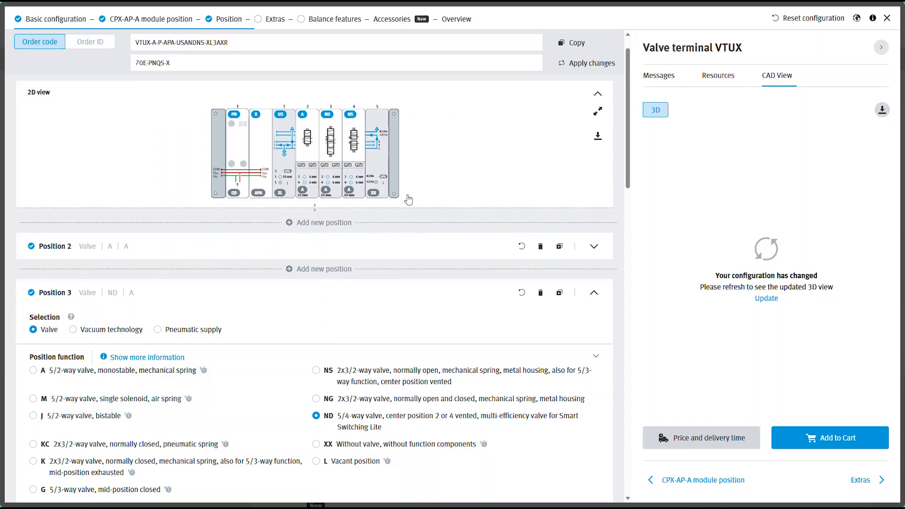
click(599, 114)
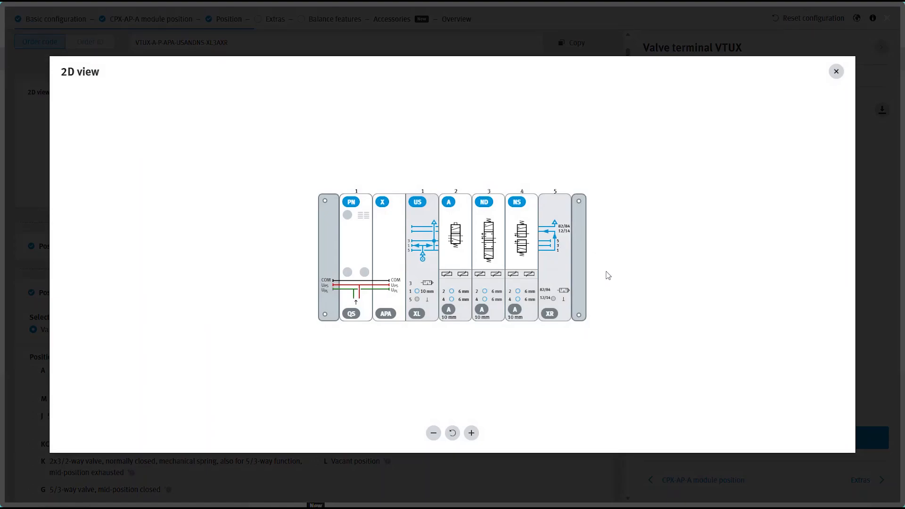
scroll(608, 275, up, 5)
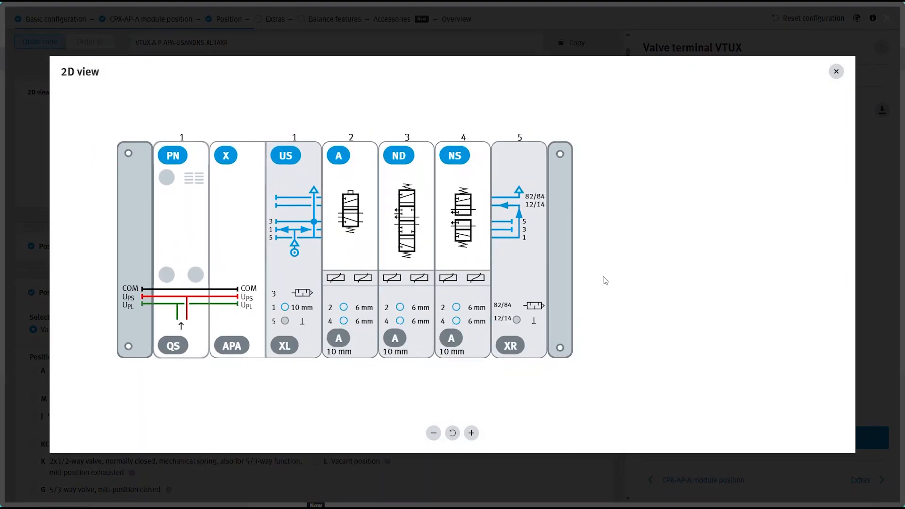
scroll(606, 281, down, 1)
click(452, 432)
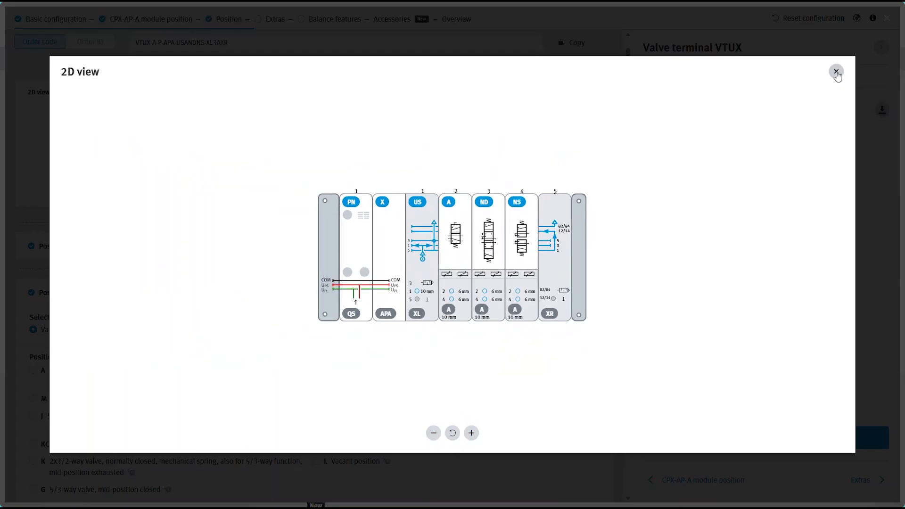
click(837, 72)
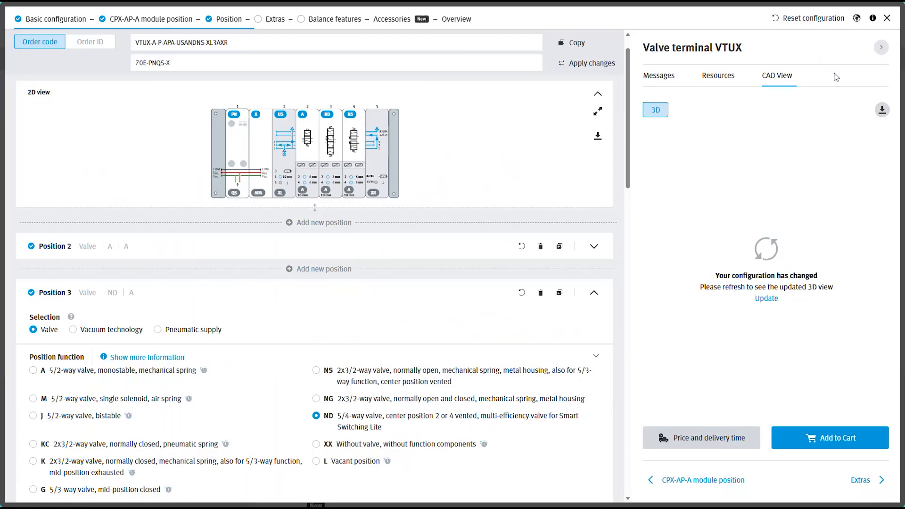
In Extras, select H-rail mounting as the mounting accessory.
click(276, 20)
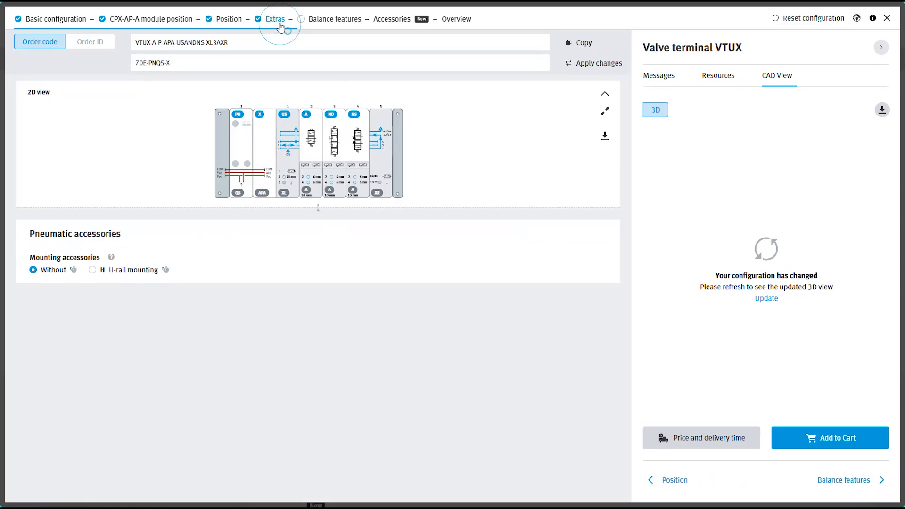
click(139, 276)
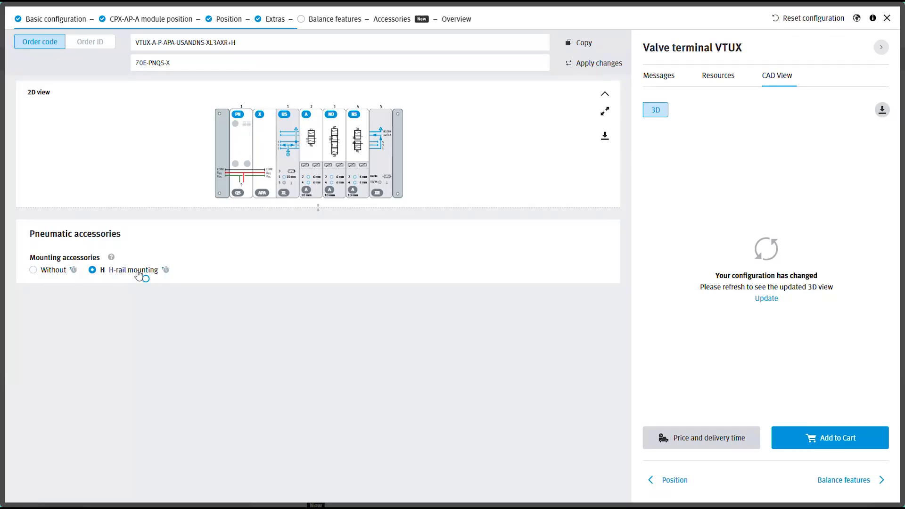
In Accessories, add 2 pieces of the NEBV-S1WA44-K-5-N-LE44-S9 connecting cable to the cart.
click(395, 20)
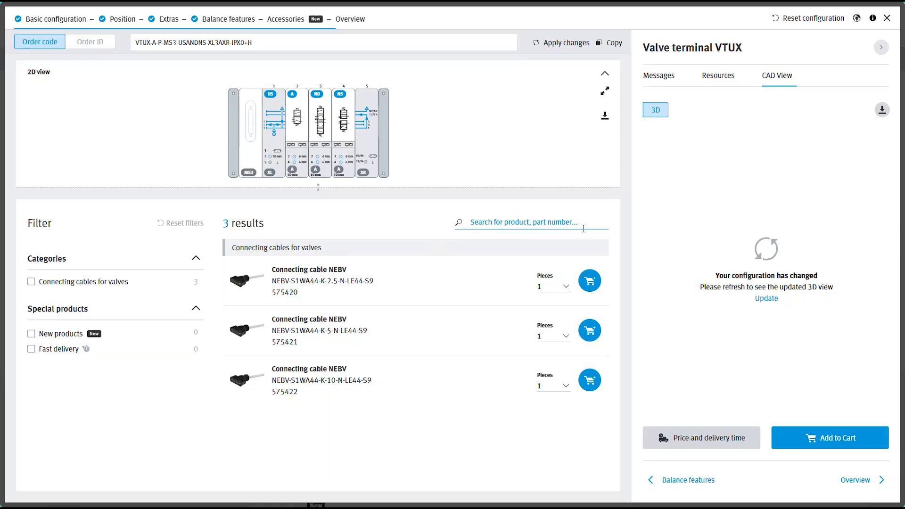
click(569, 337)
click(546, 375)
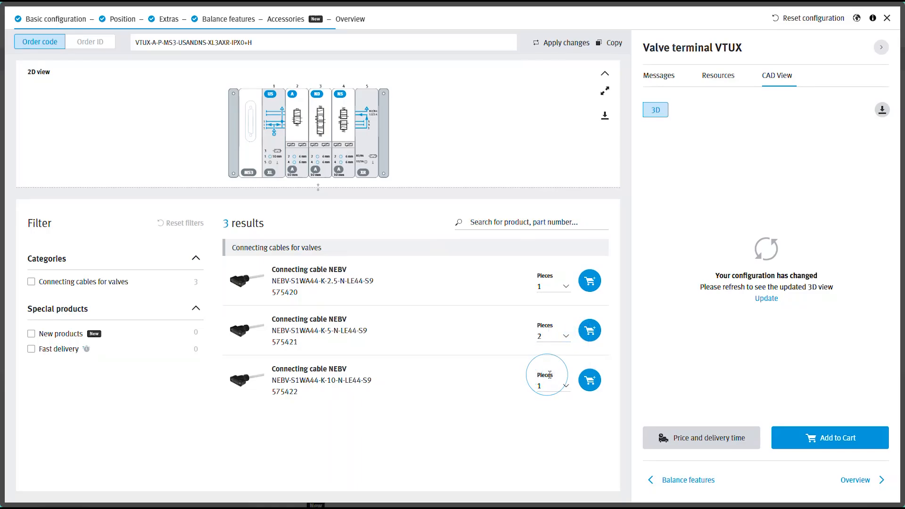
click(590, 333)
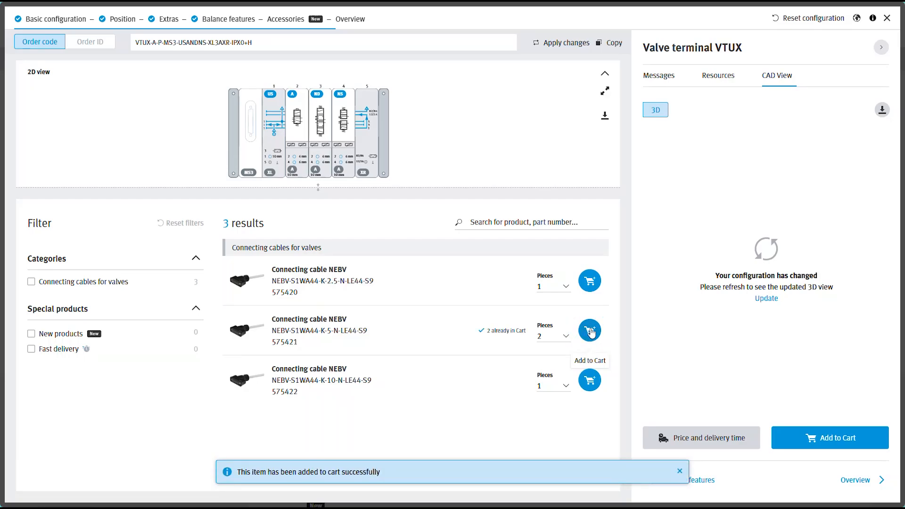
Review the configuration overview and its technical documentation resources, then hide the sidebar.
click(357, 20)
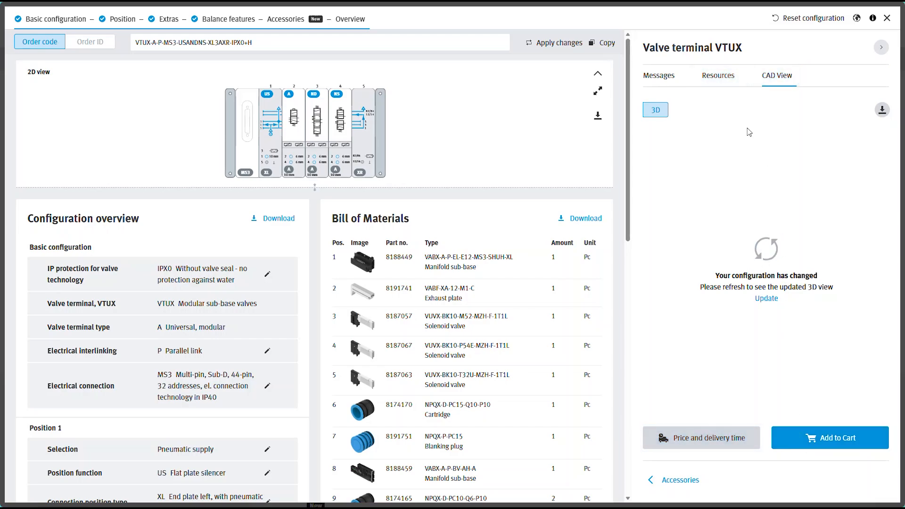
click(715, 76)
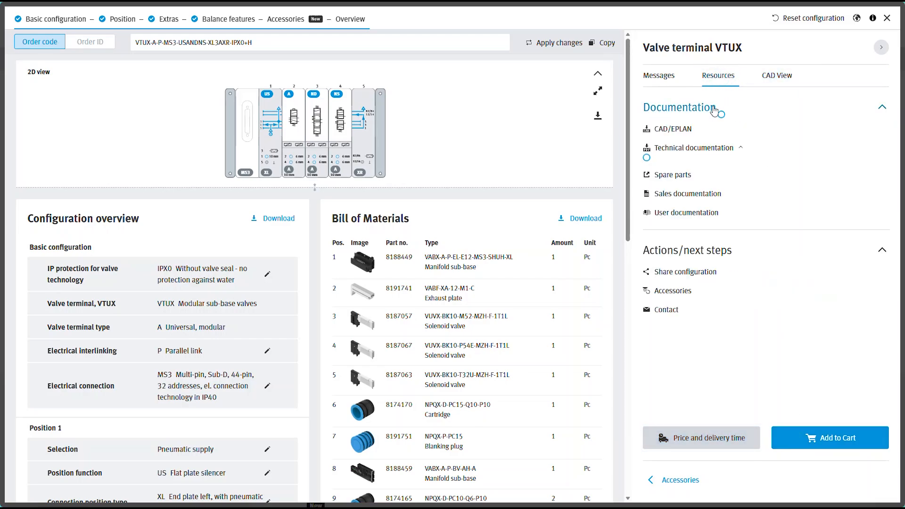
click(732, 111)
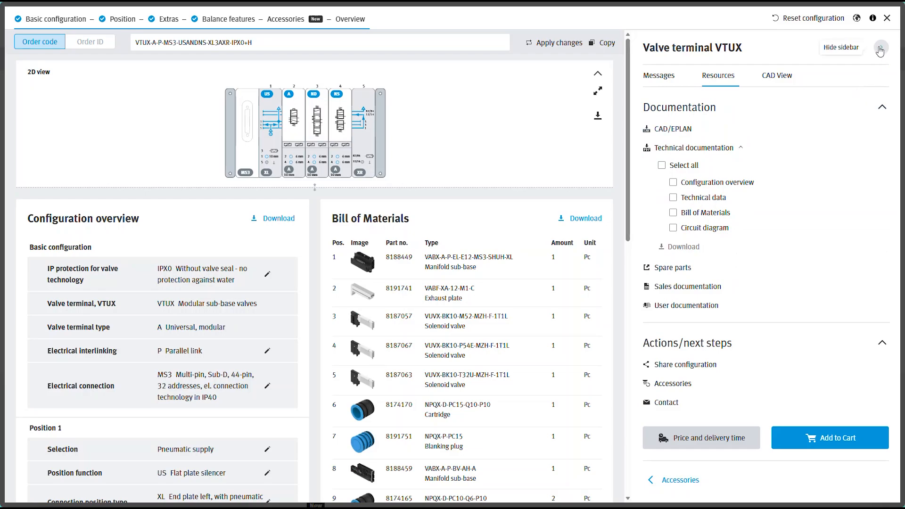
click(881, 48)
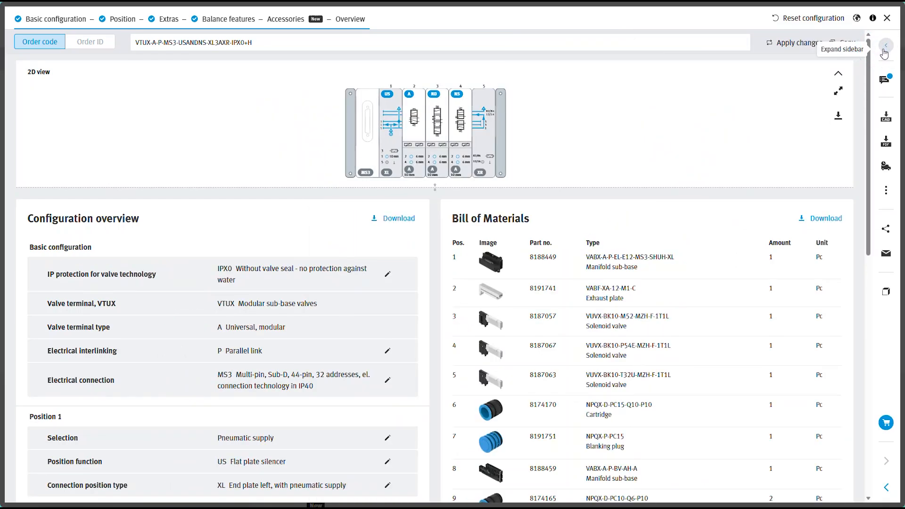